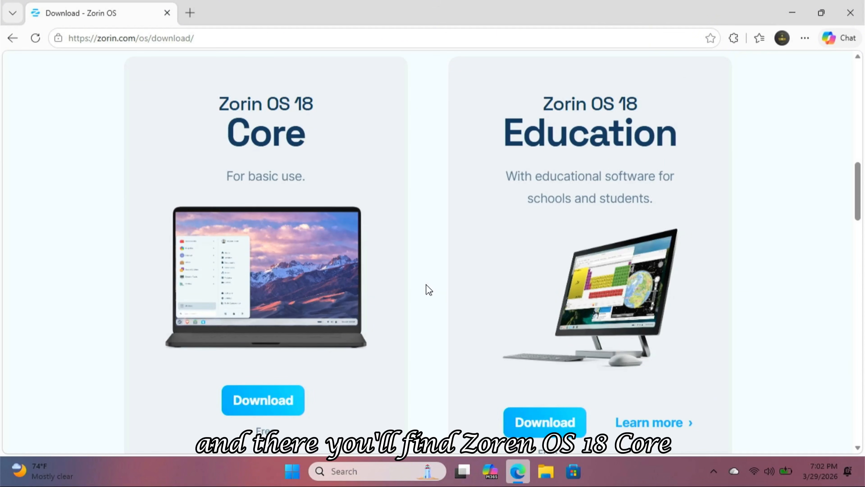
scroll(429, 290, down, 2)
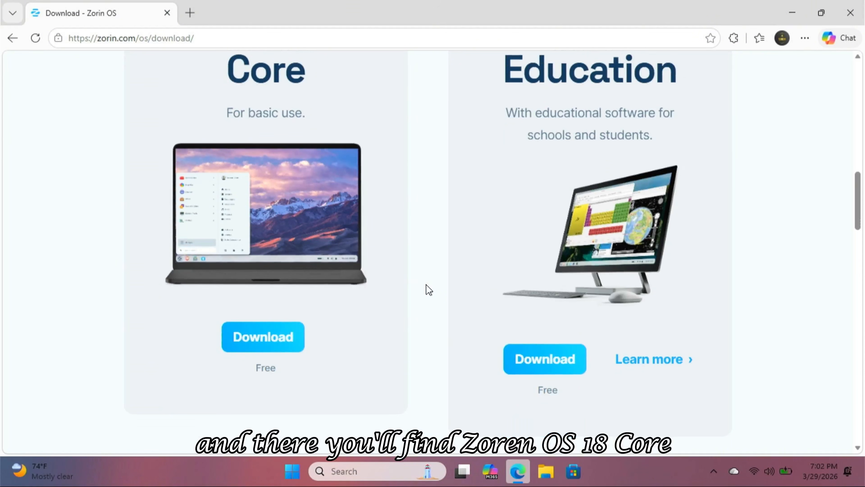
Step: Start downloading Zorin OS 18 Core, skipping the newsletter subscription
click(263, 337)
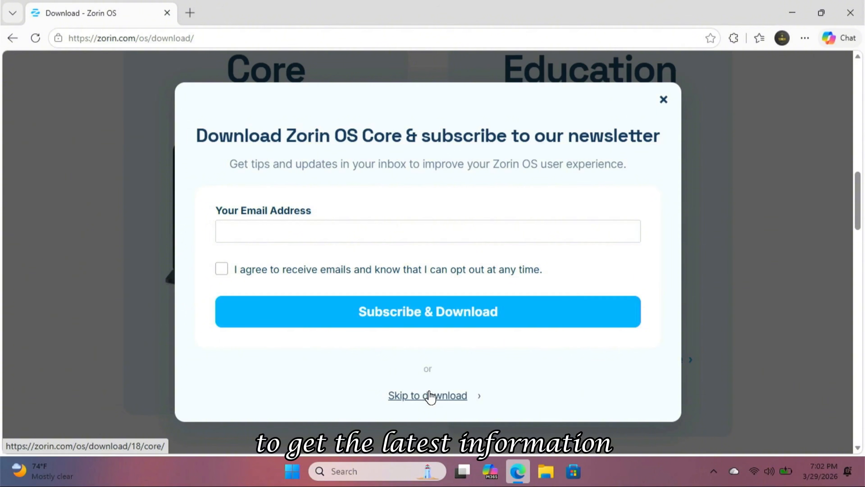
click(430, 395)
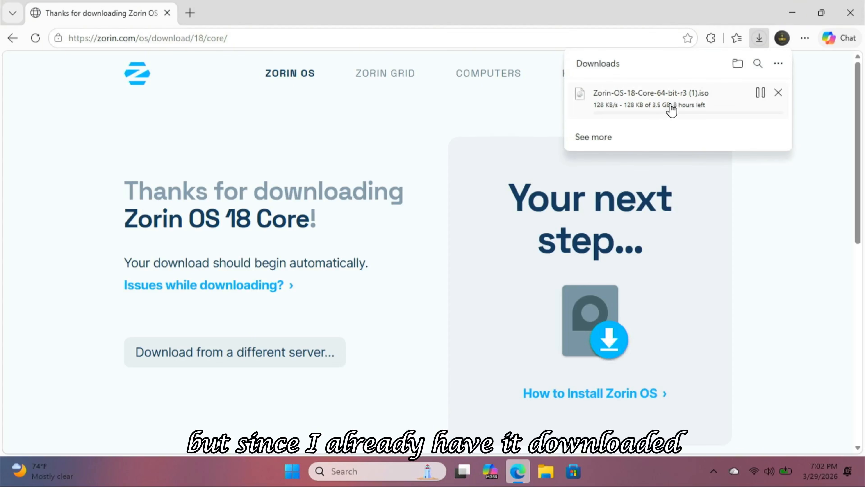
Step: Cancel the new download and open the Downloads folder holding the existing Zorin-OS-18-Core-64-bit-r3 image
click(776, 90)
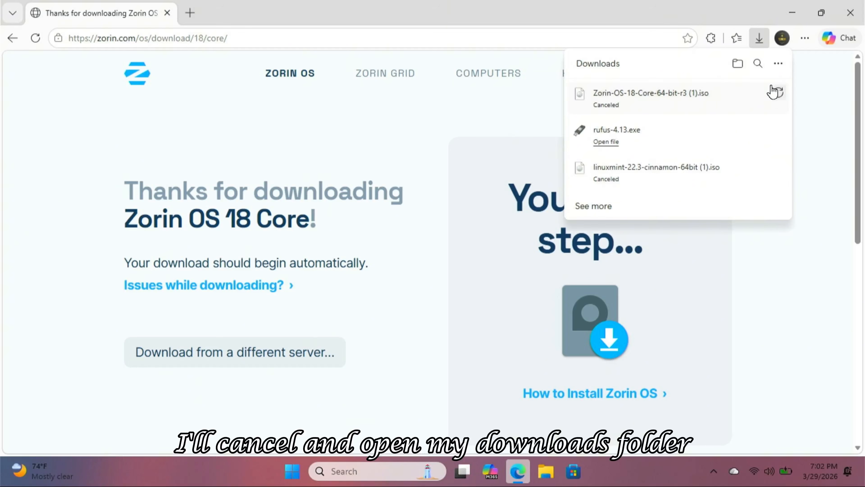
click(737, 65)
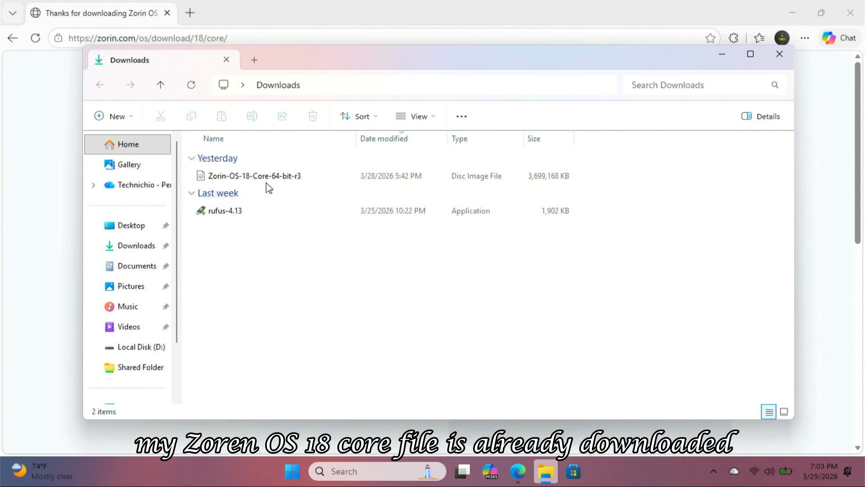
click(259, 180)
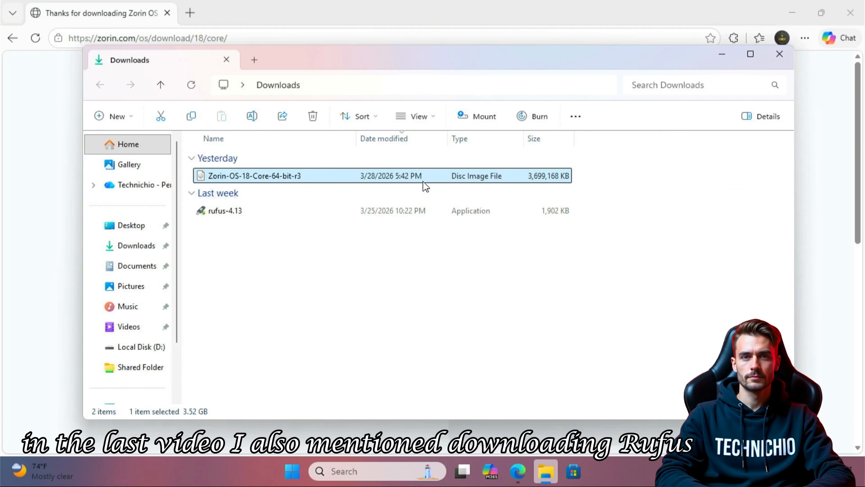
click(792, 13)
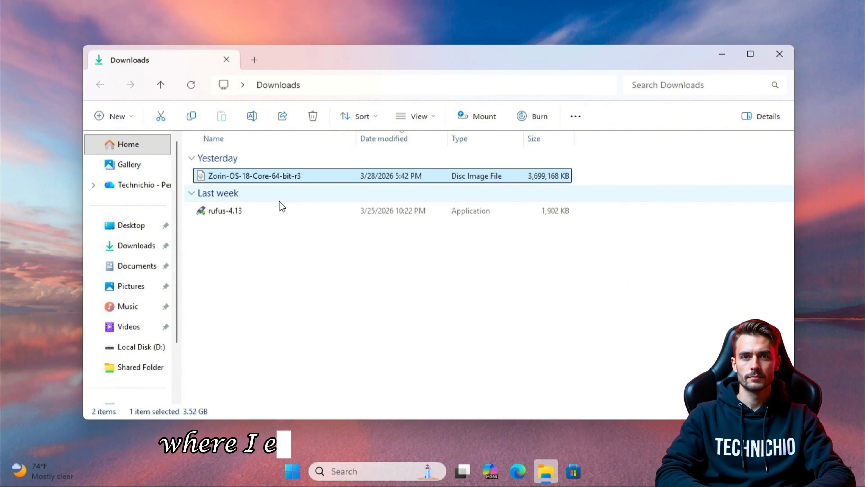
Step: Launch rufus-4.13, allow it to make changes to the device, and close the Downloads folder
double_click(292, 209)
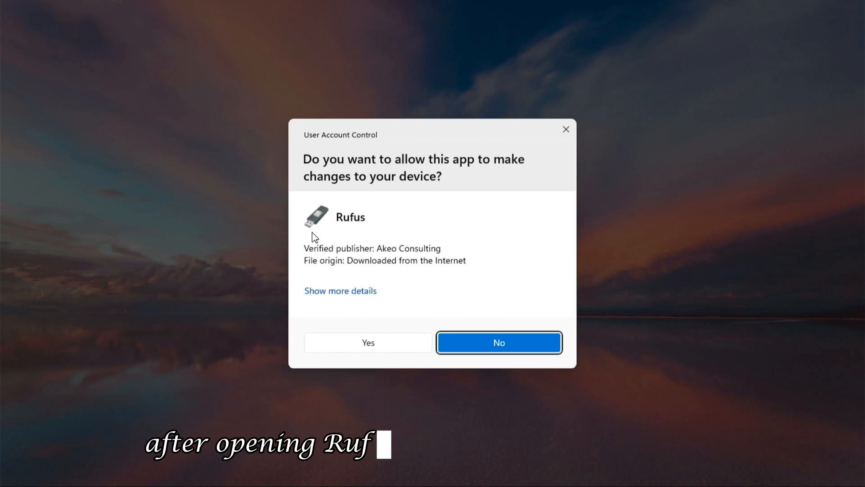
click(379, 335)
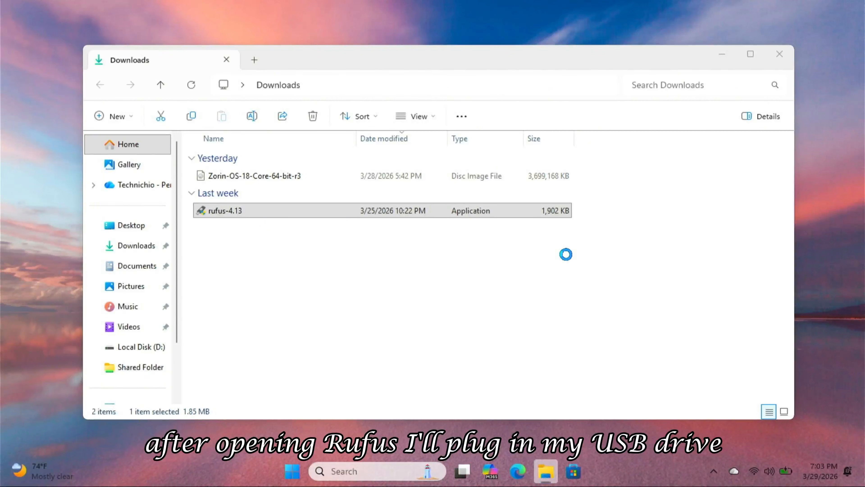
click(780, 54)
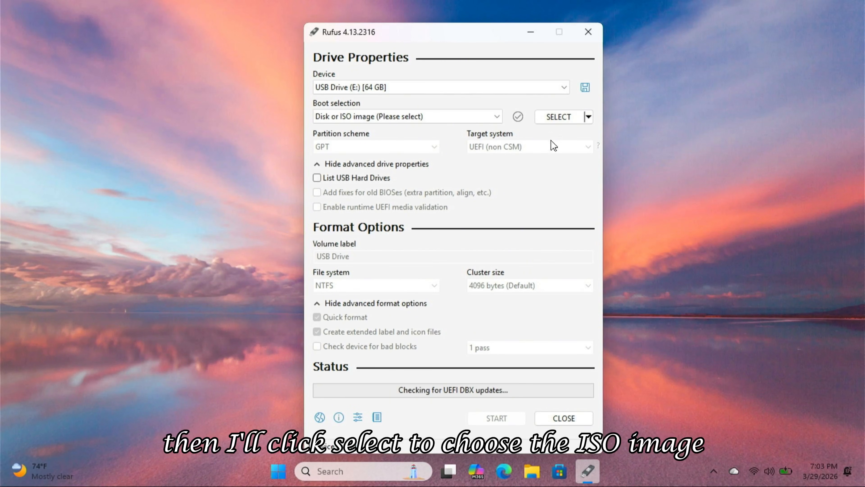
Step: Choose the Zorin-OS-18-Core-64-bit-r3 ISO as the boot selection and set the partition scheme to GPT
click(554, 122)
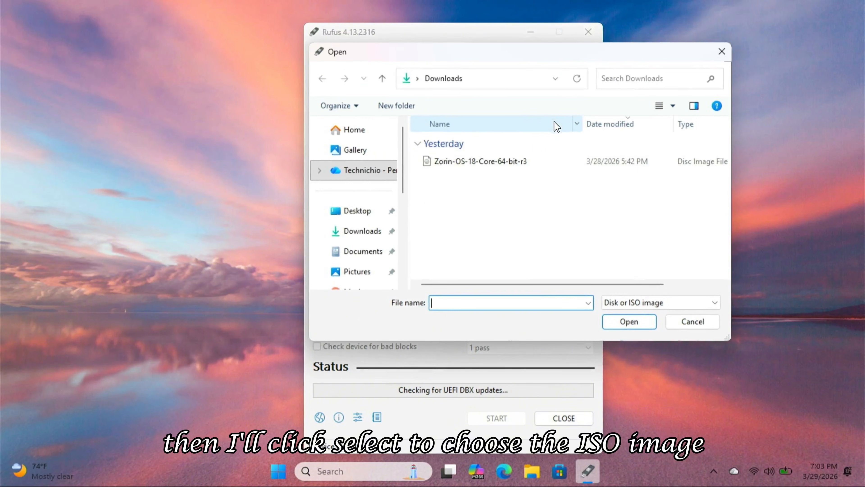
double_click(532, 161)
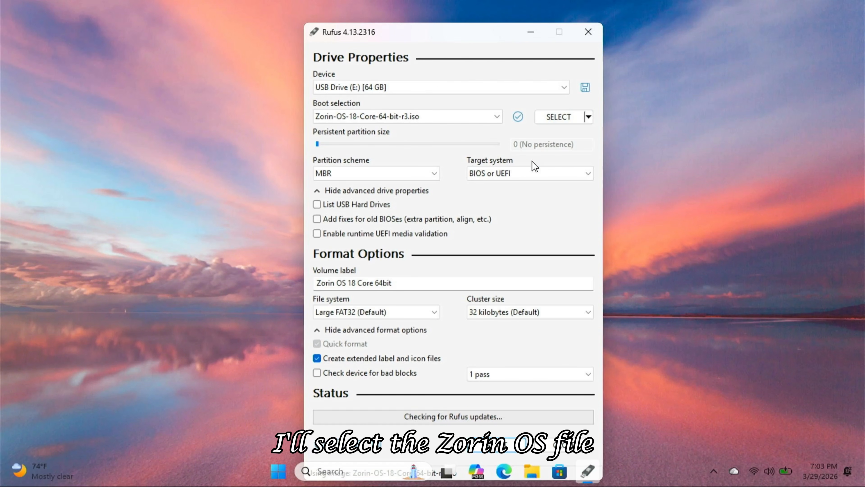
click(425, 174)
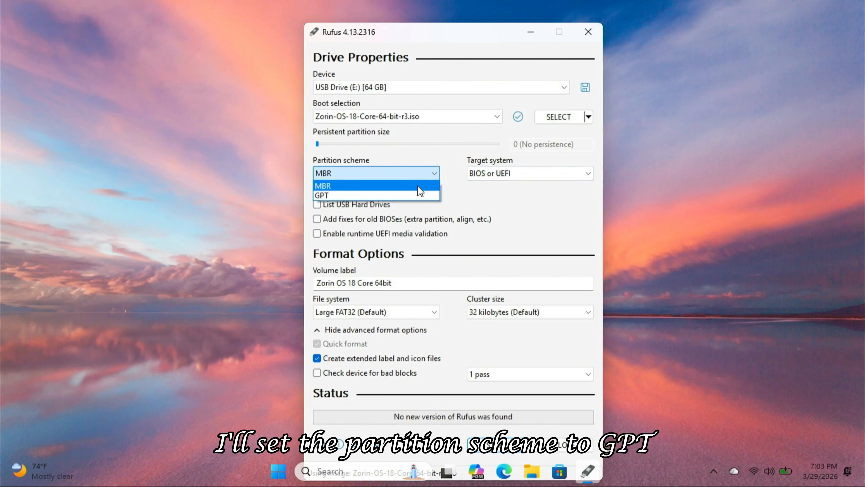
click(423, 196)
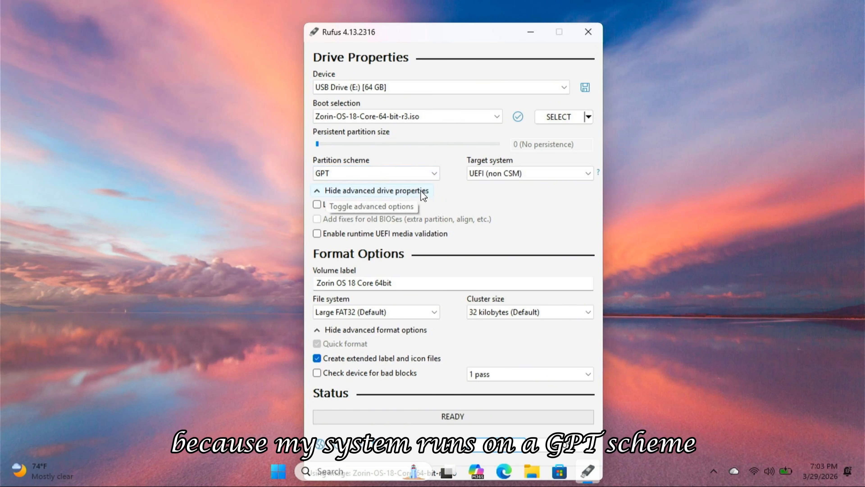
Step: Start writing the USB drive in ISO Image mode and accept the data-destruction warning
click(500, 447)
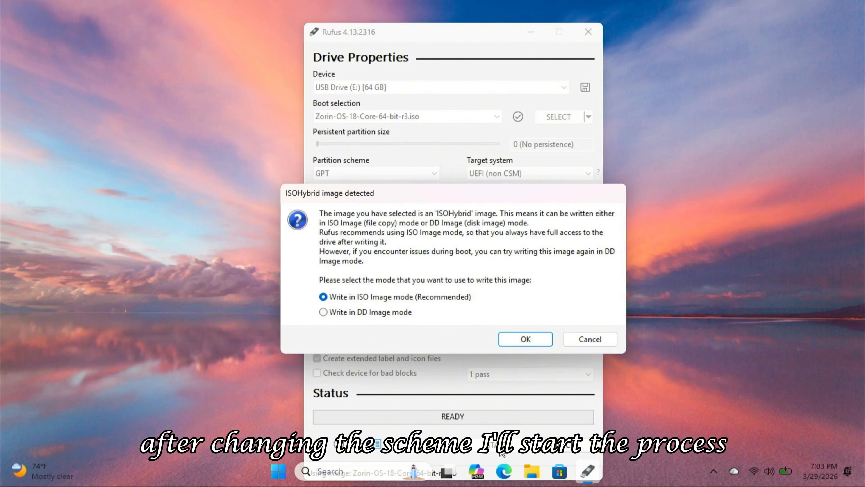
click(526, 339)
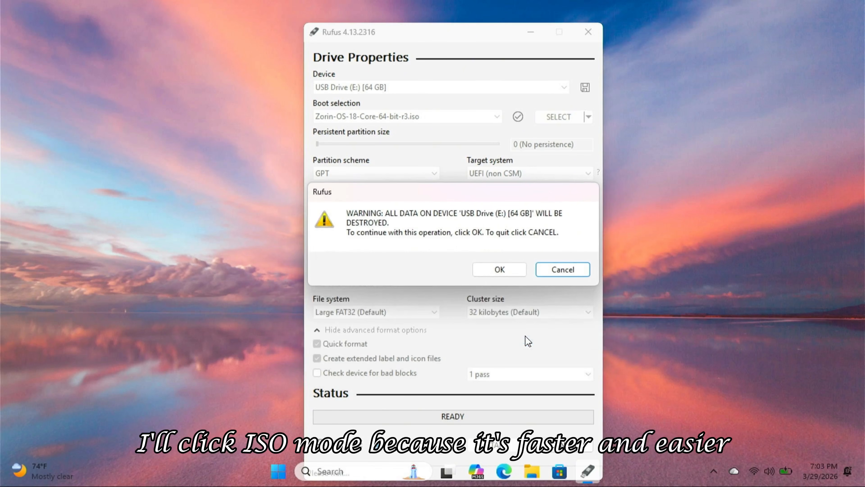
click(500, 269)
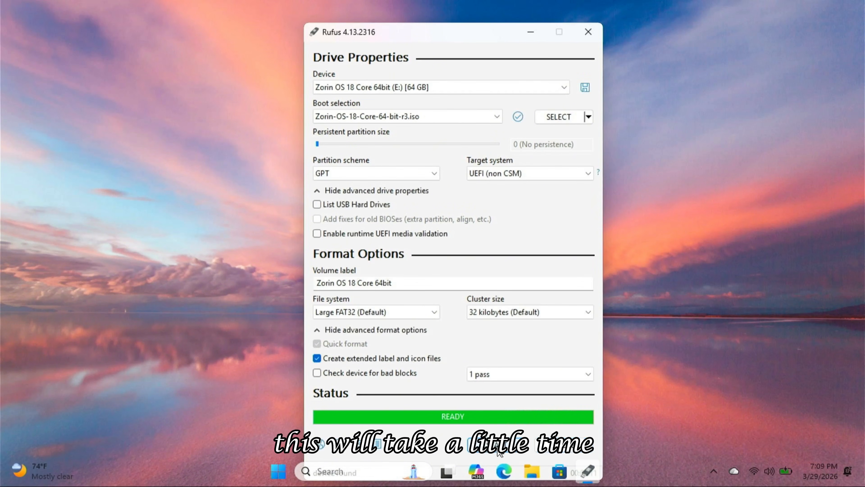
Step: Close Rufus and restart the computer
click(569, 445)
click(292, 471)
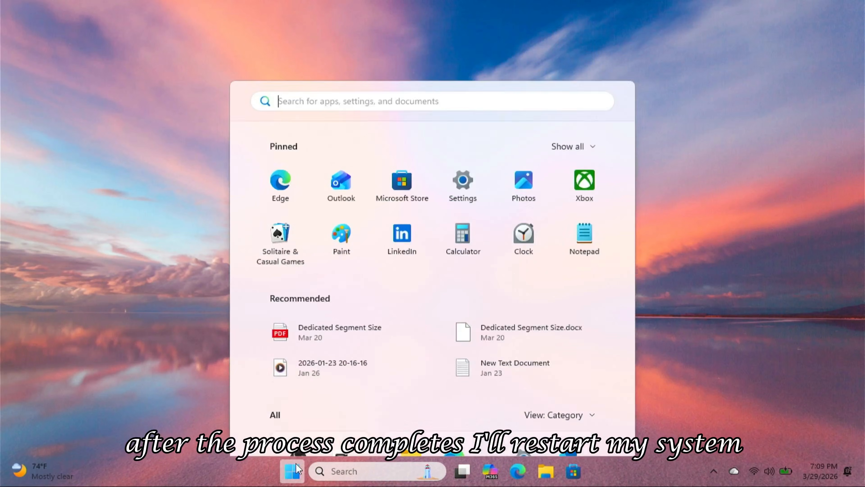
click(589, 427)
click(589, 402)
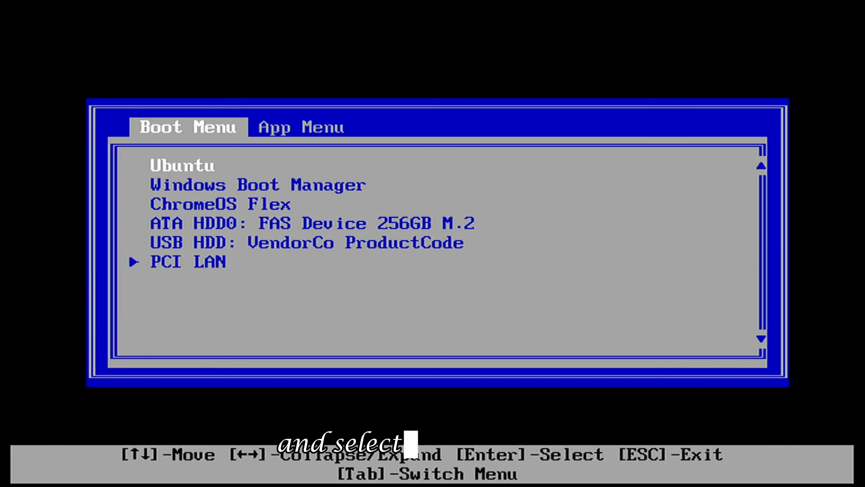
Step: Boot from the USB HDD: VendorCo ProductCode entry in the boot menu
key(Down)
key(Down)
key(Down)
key(Down)
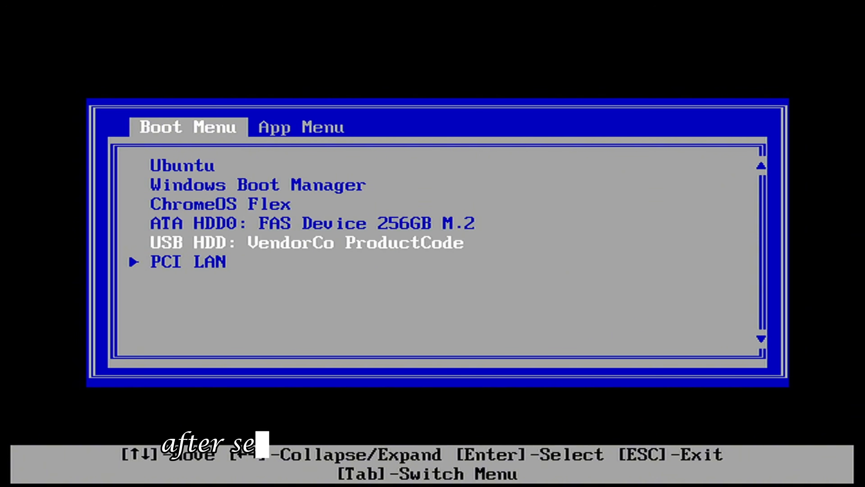
key(Return)
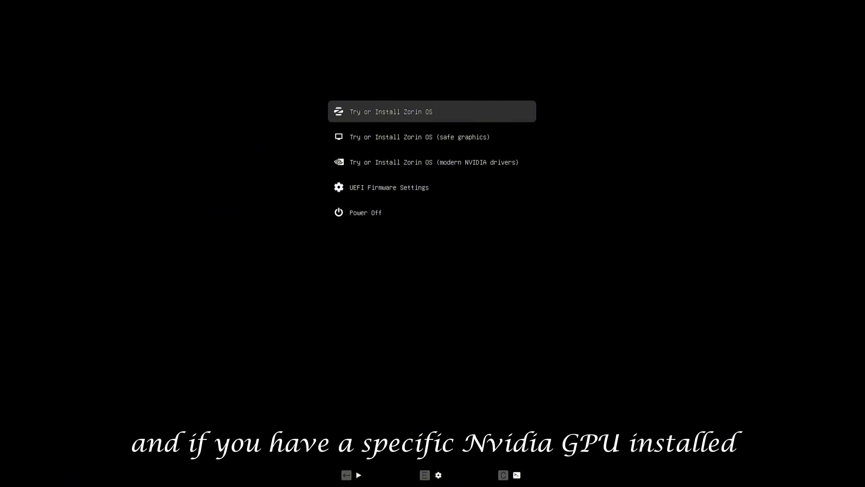
Step: Boot the standard Try or Install Zorin OS option
key(Down)
key(Down)
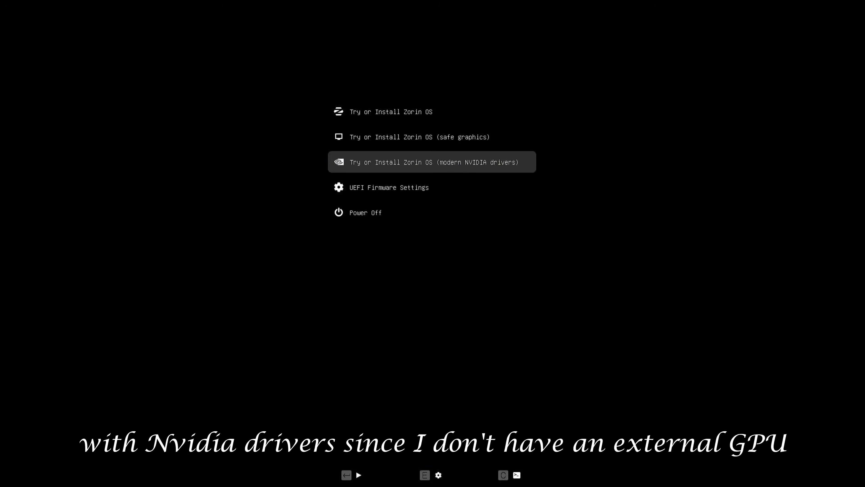
key(Up)
key(Up)
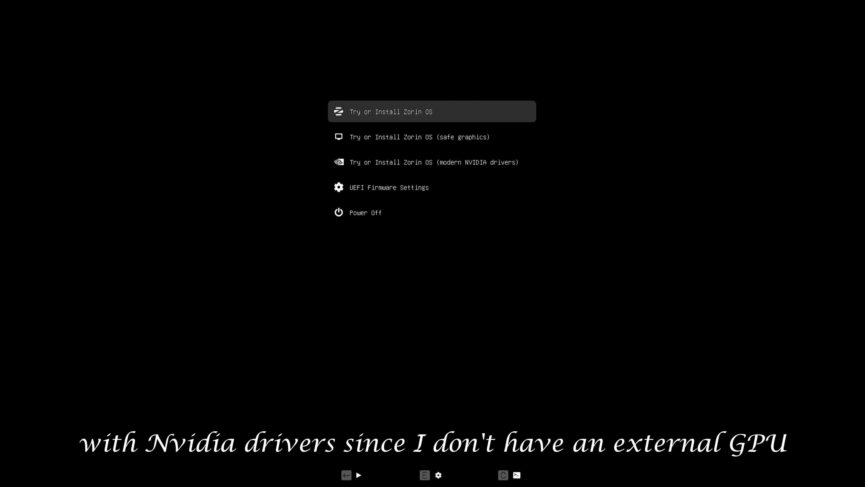
key(Return)
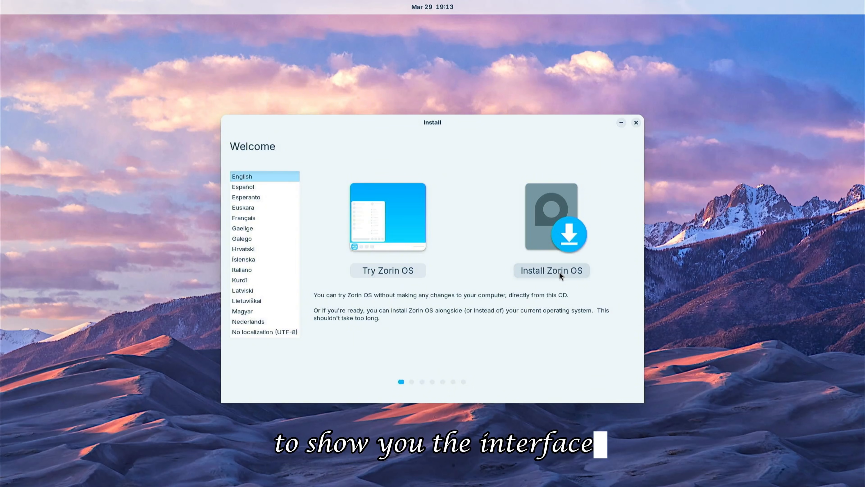
Step: Choose Try Zorin OS and switch between the workspaces in the overview before returning to the desktop
click(382, 266)
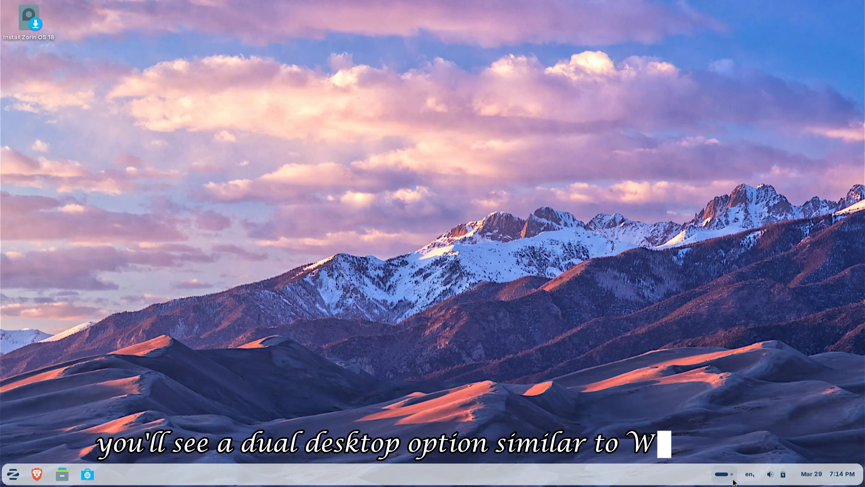
click(732, 480)
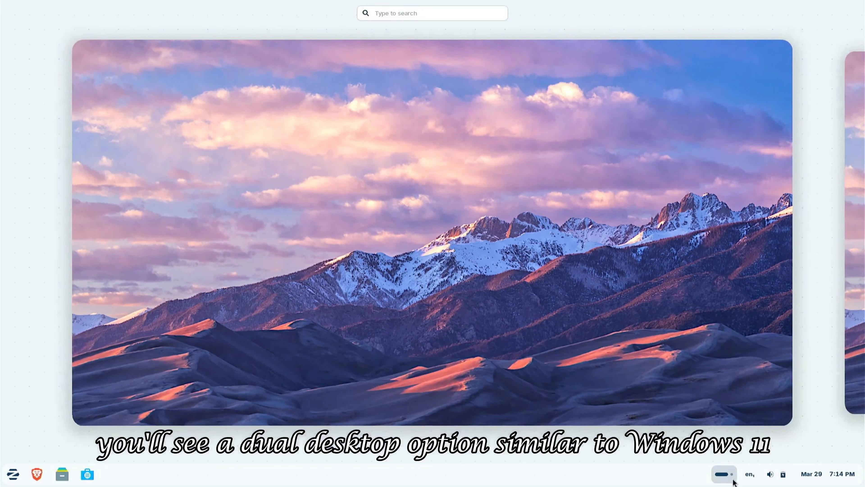
click(855, 326)
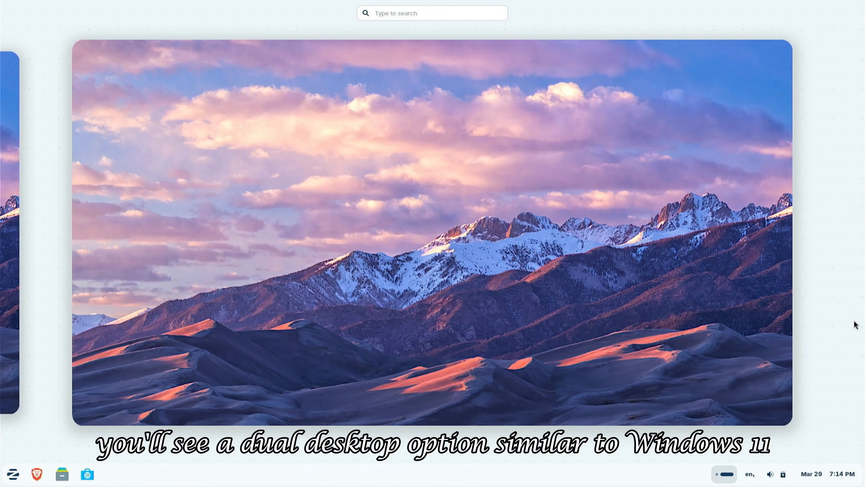
click(19, 321)
click(363, 295)
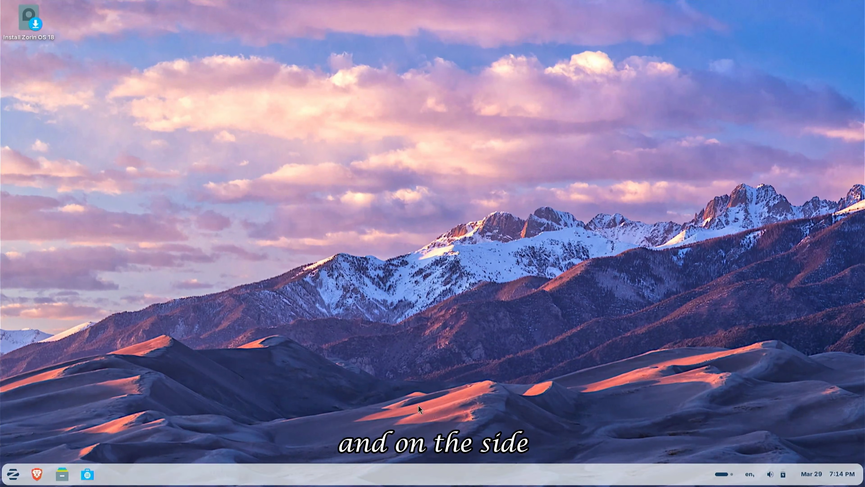
Step: Open the Zorin app menu to view its categories, then dismiss it
click(13, 474)
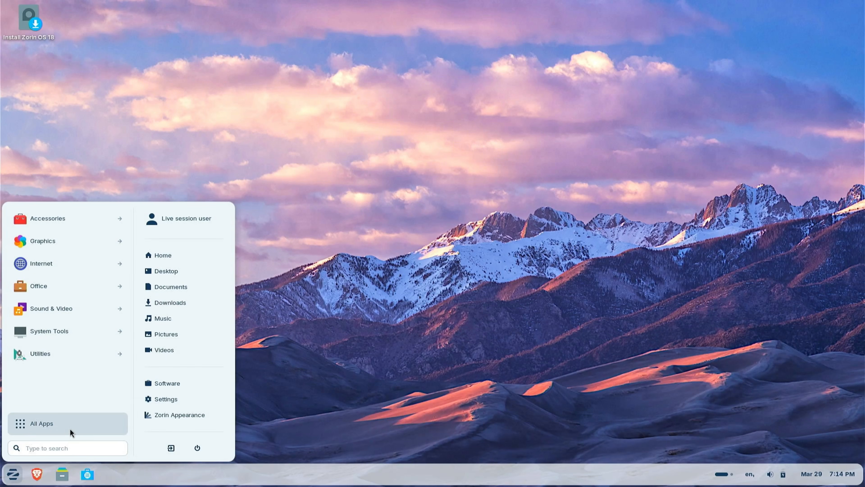
click(398, 387)
Step: Connect to a Wi-Fi network from the quick settings panel
click(777, 474)
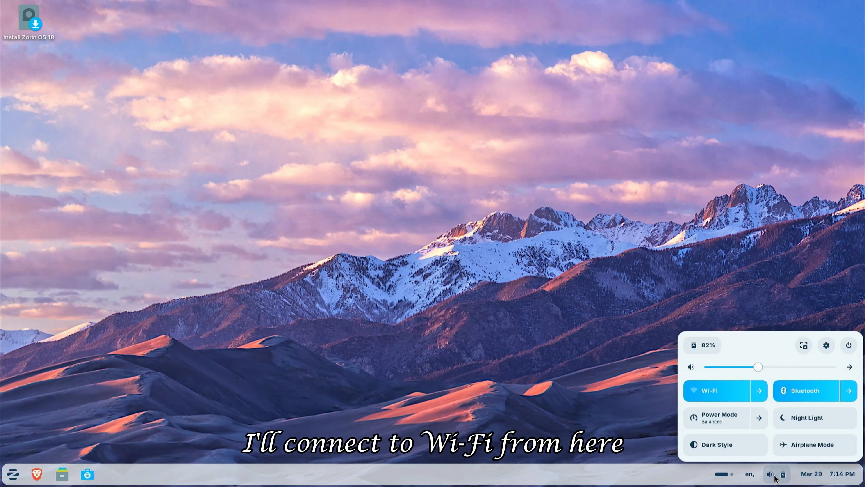
click(759, 391)
click(741, 330)
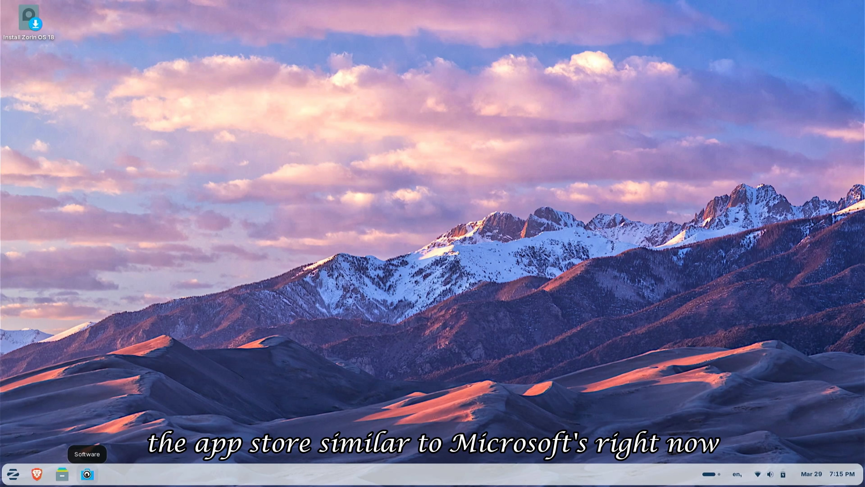
Step: Open the Software store, view its Installed and Explore sections, then close it
click(87, 474)
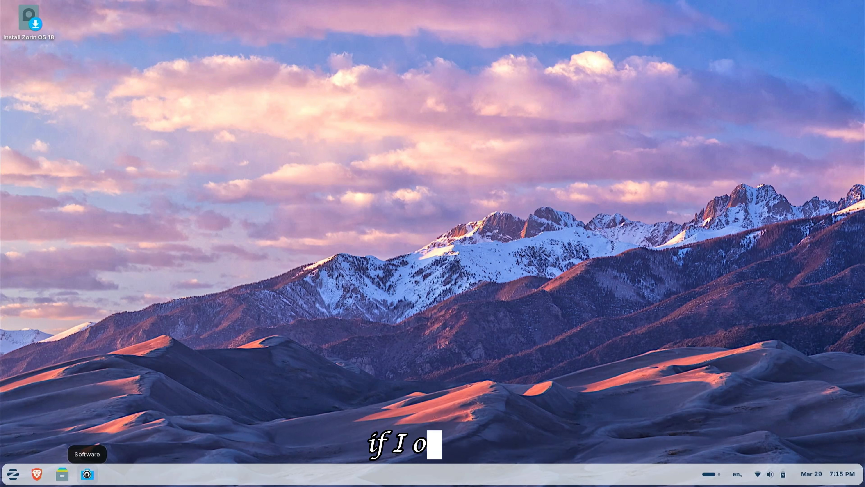
click(437, 64)
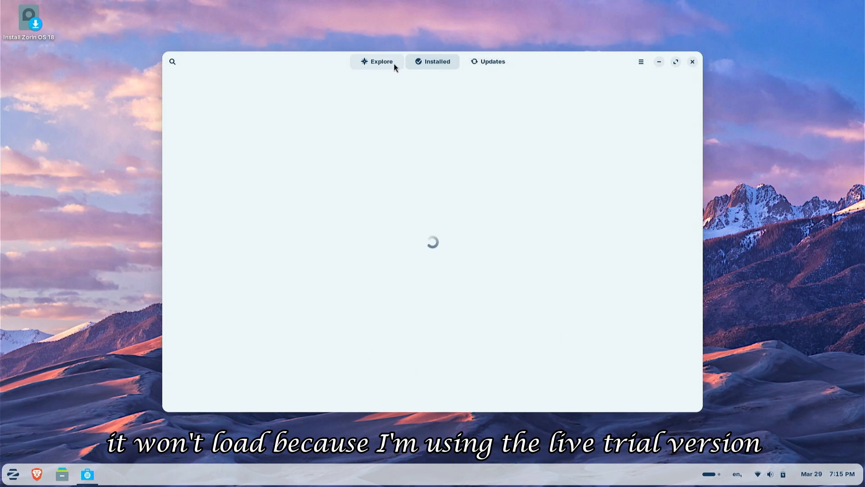
click(380, 64)
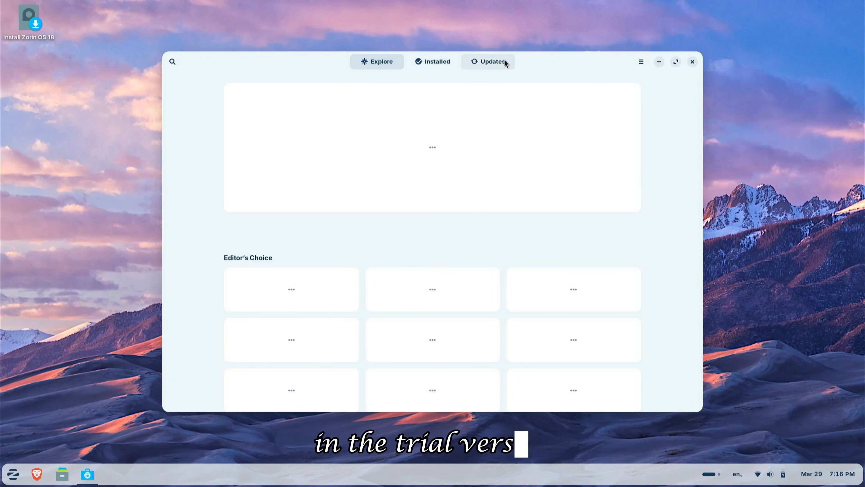
click(692, 61)
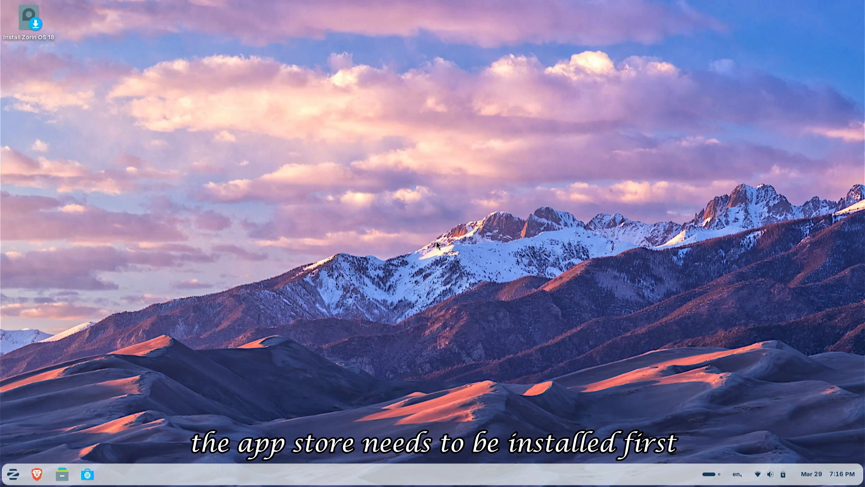
Step: Launch the Install Zorin OS 18 installer and continue with English as the language
click(29, 21)
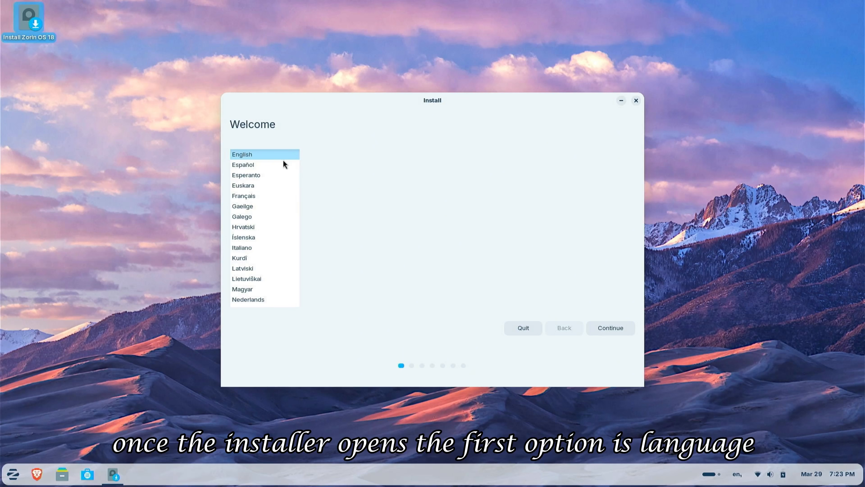
scroll(271, 186, down, 1)
scroll(272, 190, down, 3)
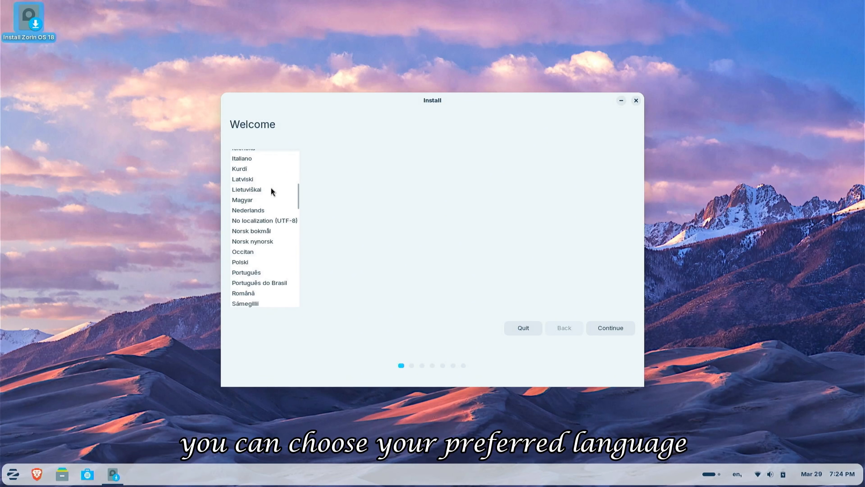
click(616, 330)
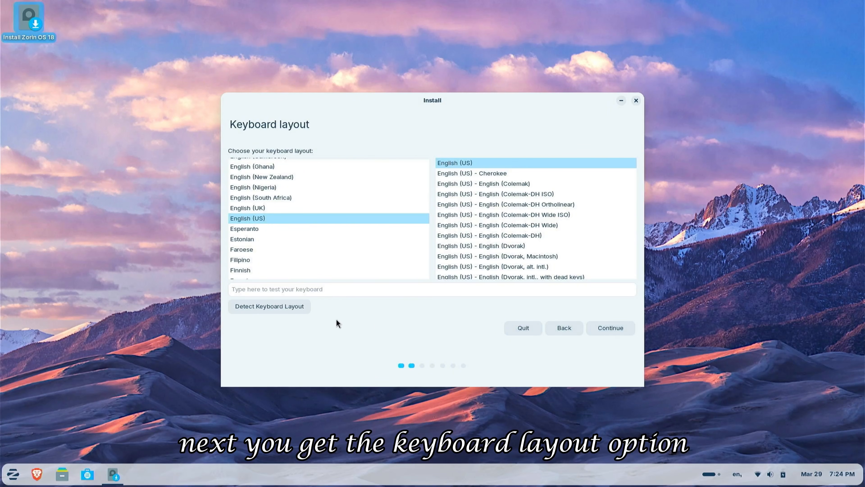
Step: Continue with the English (US) keyboard layout, then connect to the Technichio Wi-Fi network and continue
click(609, 328)
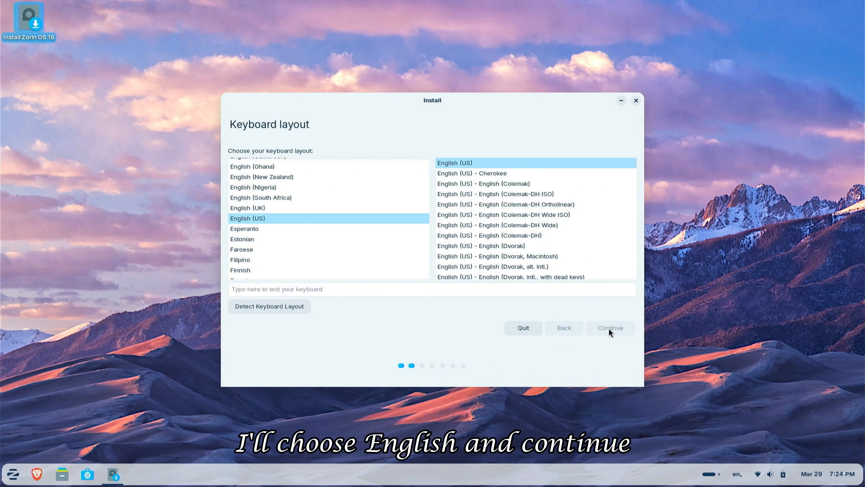
click(286, 215)
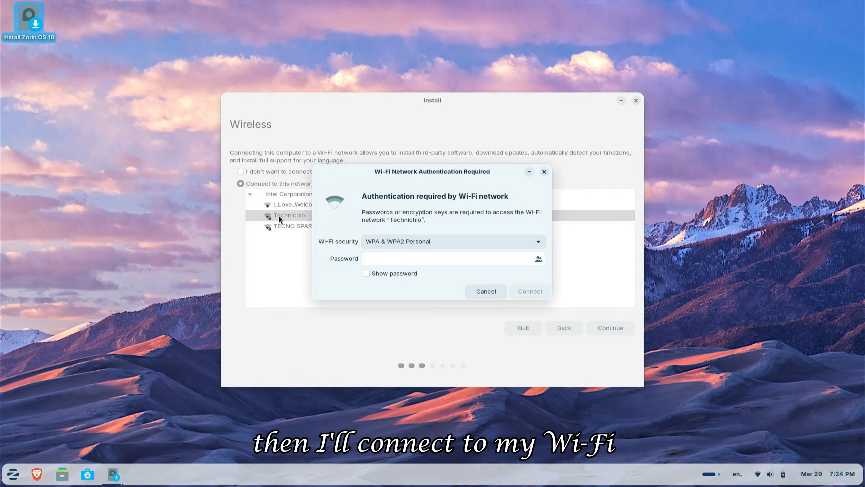
click(392, 261)
click(527, 290)
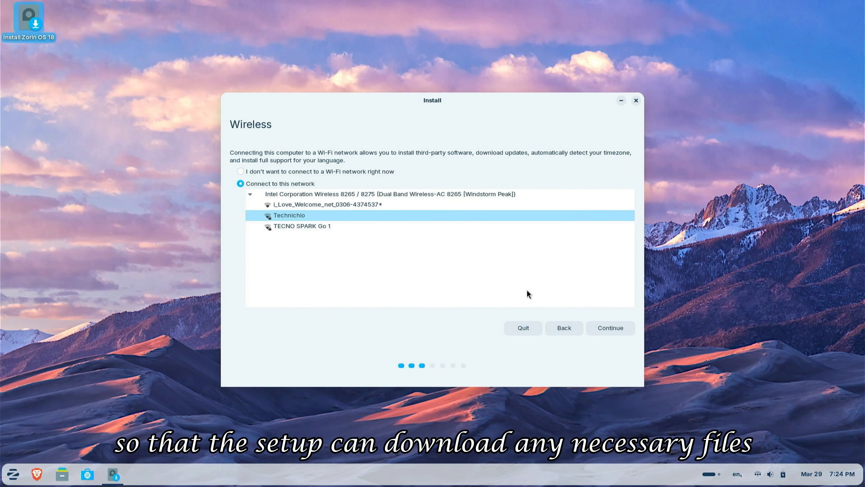
click(611, 329)
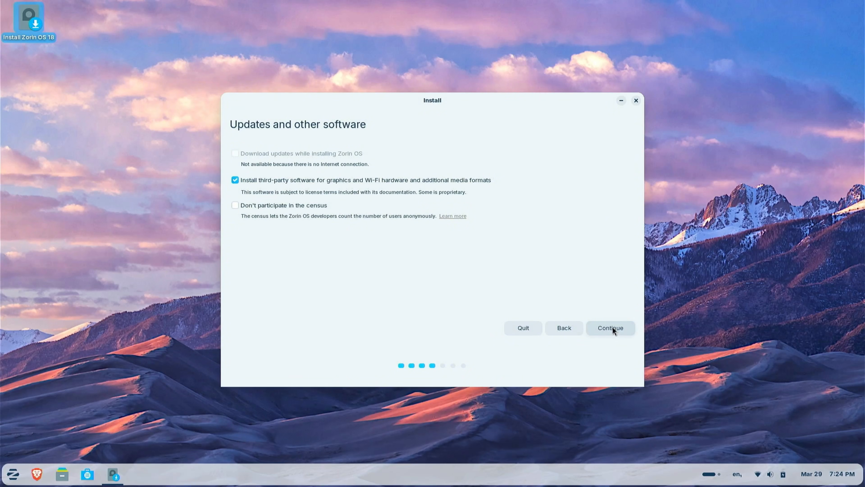
Step: Tick Don't participate in the census on the updates page and continue
click(265, 209)
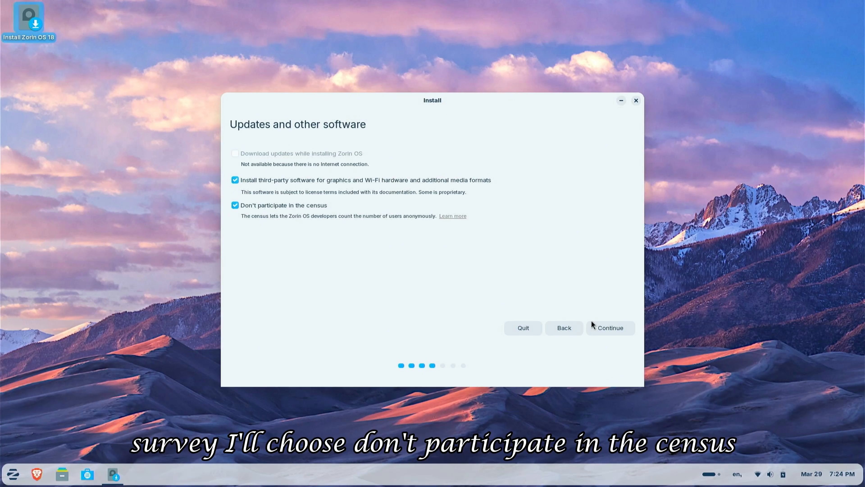
click(611, 325)
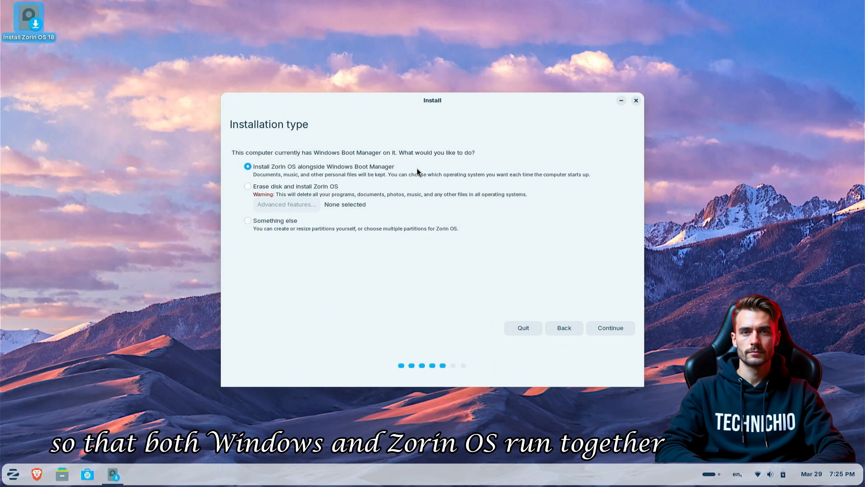
Step: Compare the installation types, choose Install Zorin OS alongside Windows Boot Manager, and continue
click(407, 187)
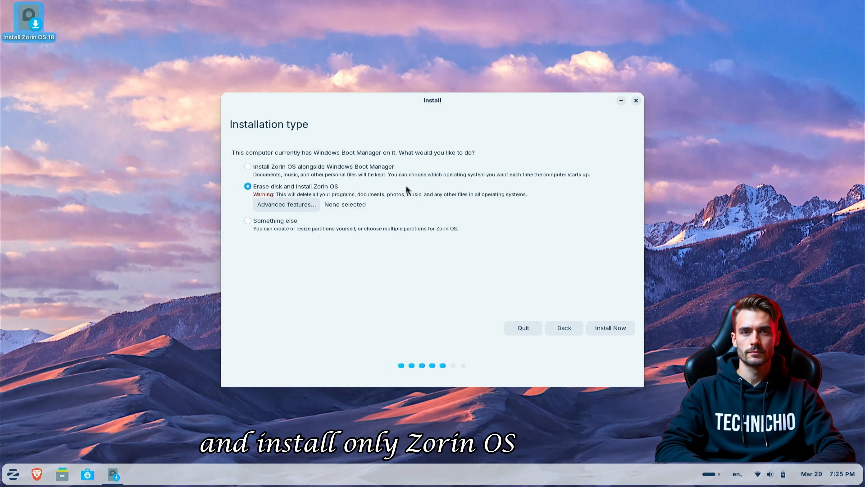
click(391, 219)
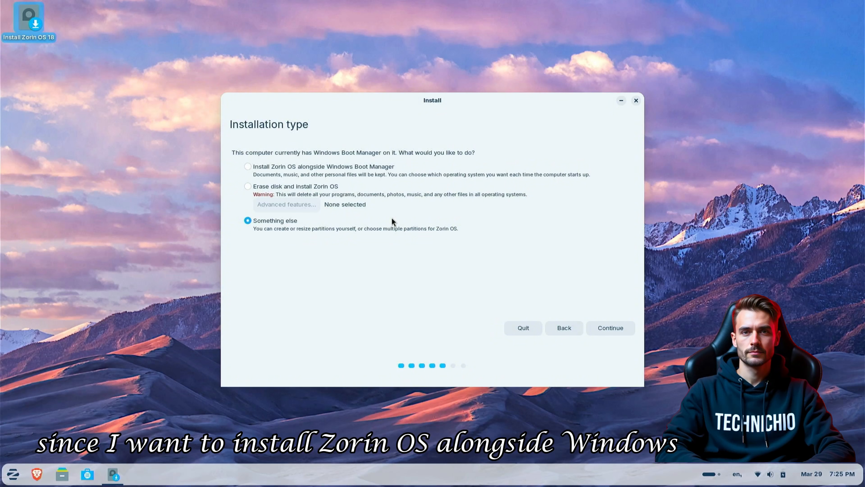
click(408, 166)
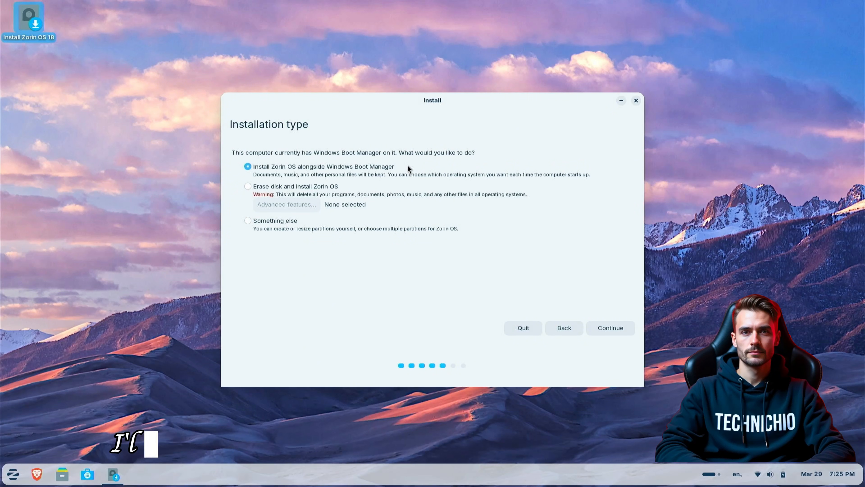
click(607, 329)
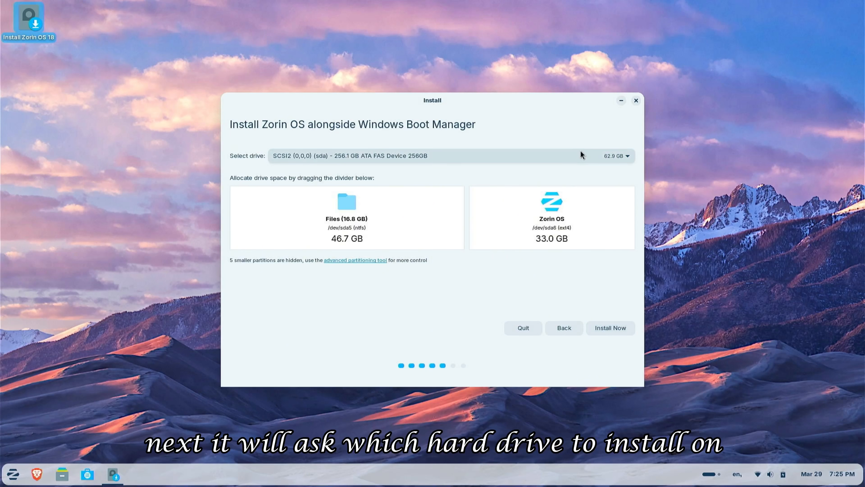
Step: Select the 256.1 GB SCSI2 (sda) drive, start Install Now, and confirm writing the partition changes to disk
click(600, 155)
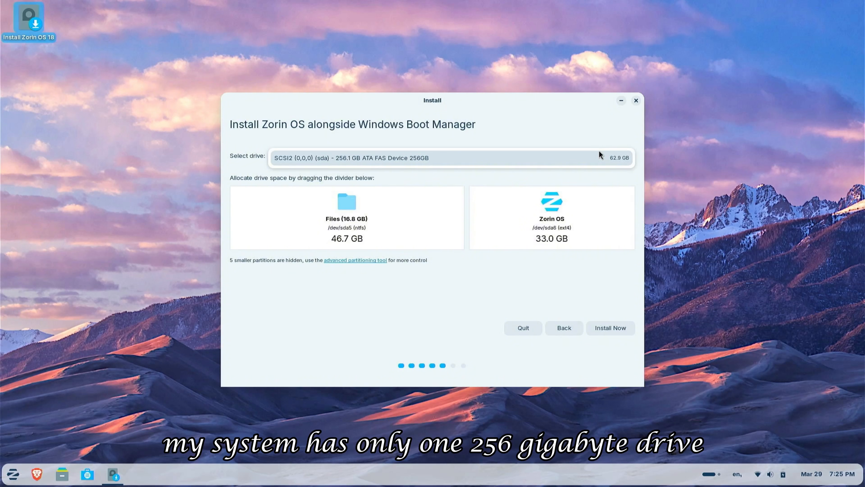
click(573, 158)
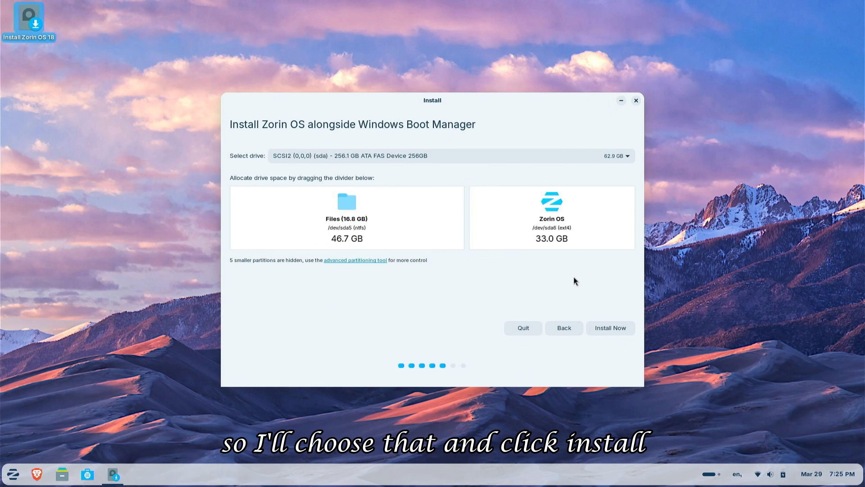
click(608, 328)
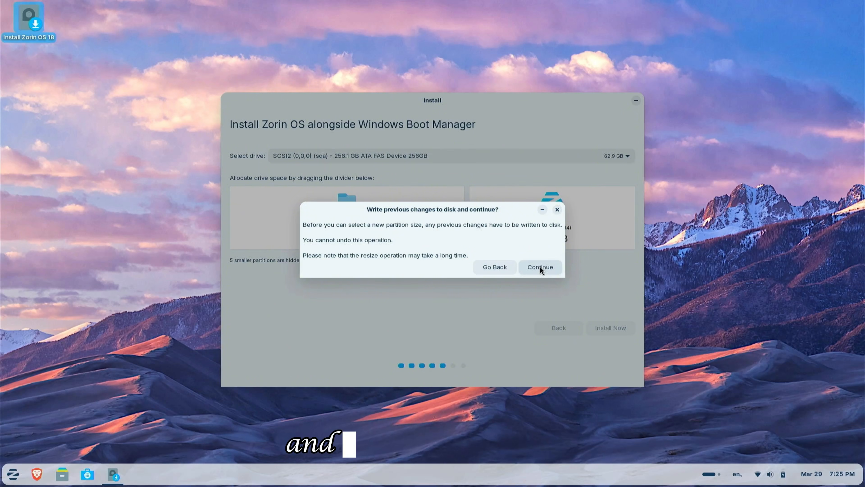
click(540, 268)
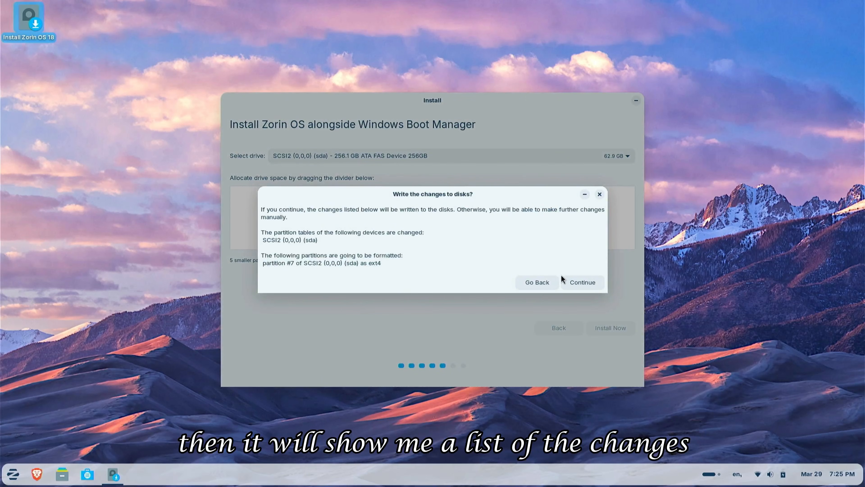
click(578, 281)
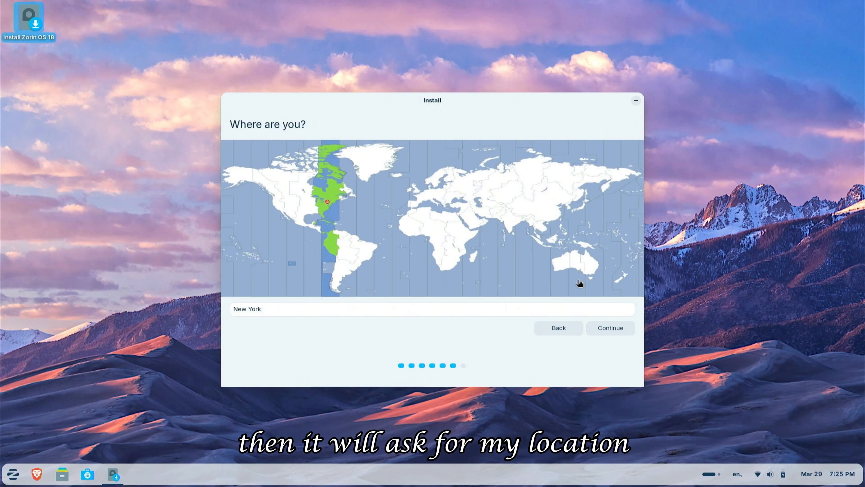
Step: Keep New York as the location and fill in the user's name on the Who are you page
click(611, 325)
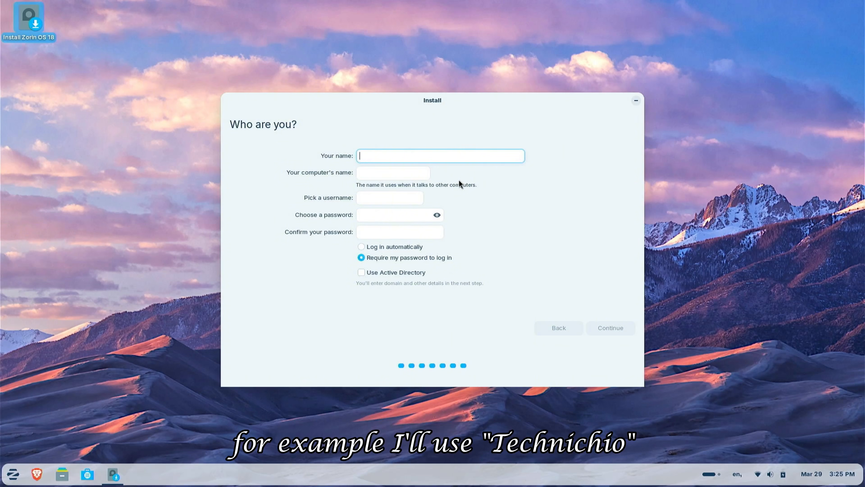
text(Techni)
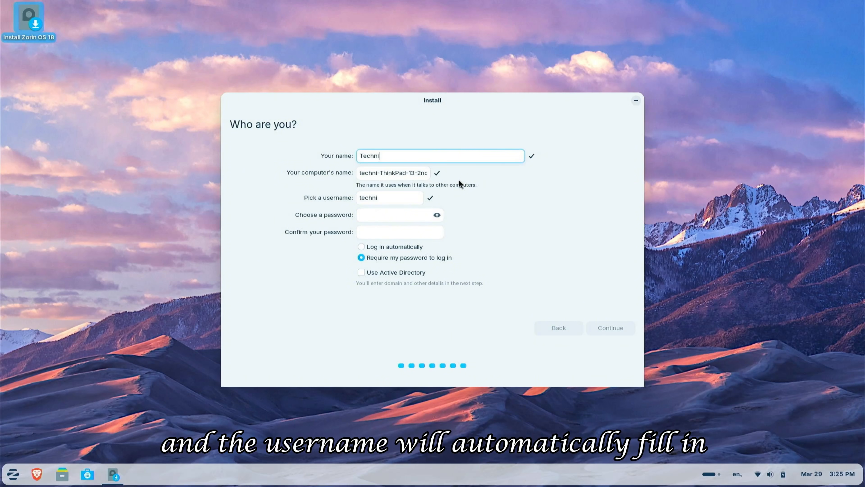
text(chio)
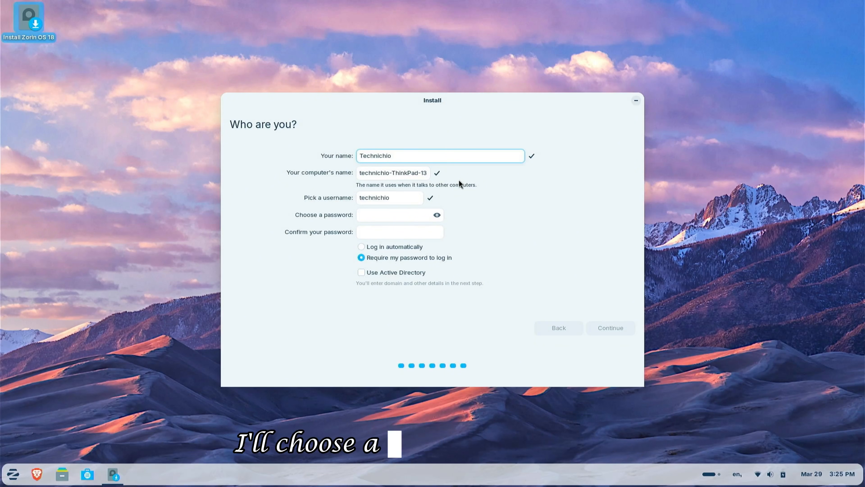
Step: Enter the account password in the password fields, select Log in automatically, and continue the installation
key(Tab)
key(Tab)
key(Tab)
text(123456)
key(Tab)
text(123456)
key(Tab)
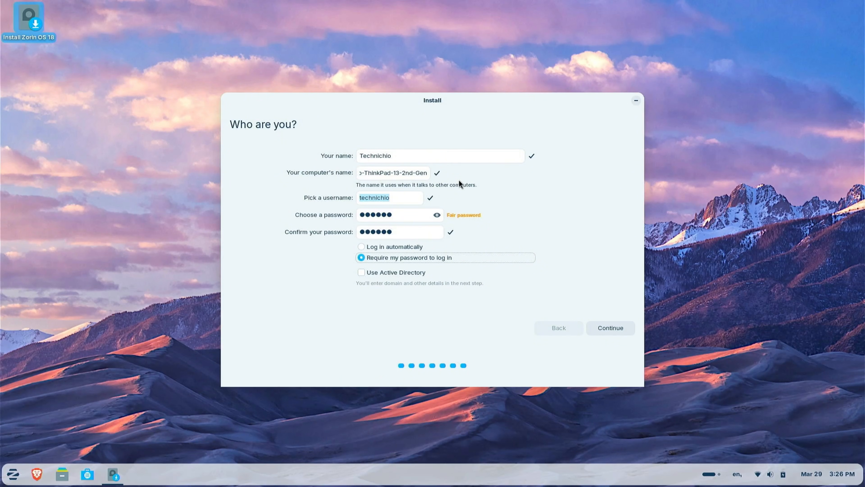
key(Up)
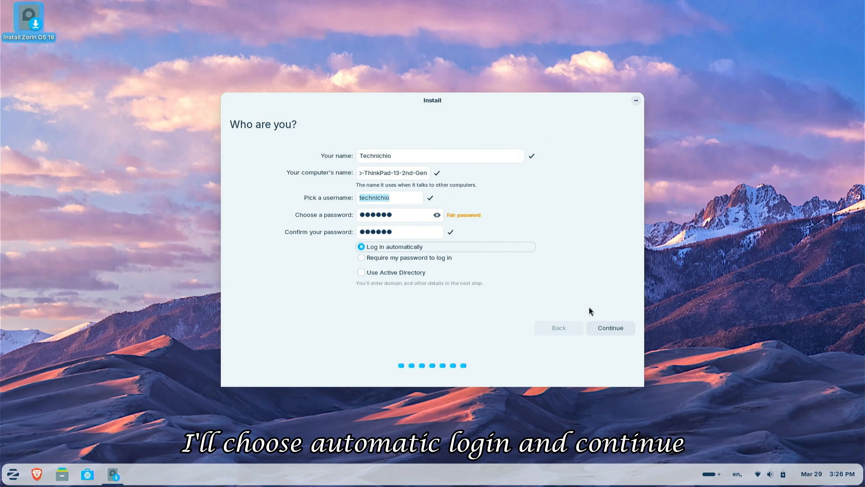
click(608, 326)
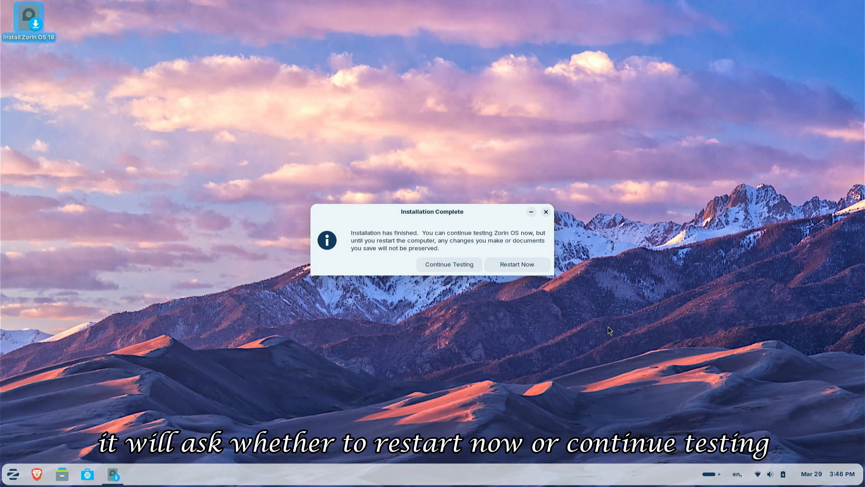
Step: Restart the computer, remove the installation medium, and boot Zorin OS from the boot menu
click(517, 262)
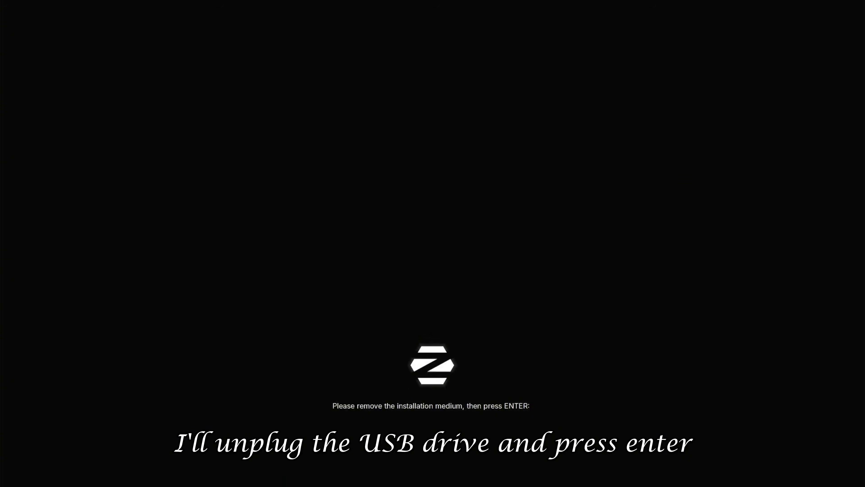
key(Return)
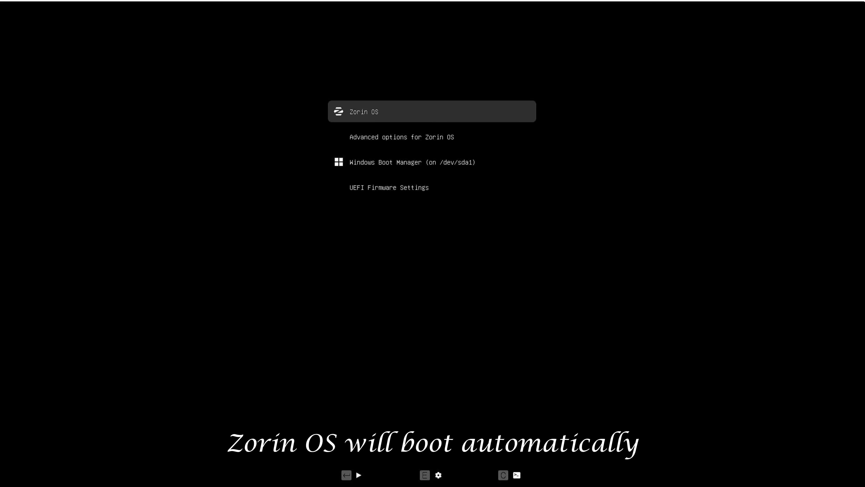
key(Return)
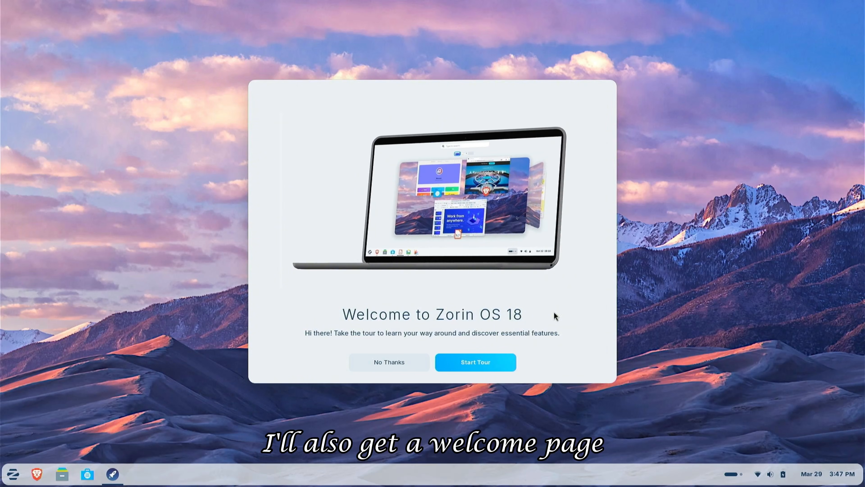
Step: Start the welcome tour and advance past the menu introduction page
click(476, 364)
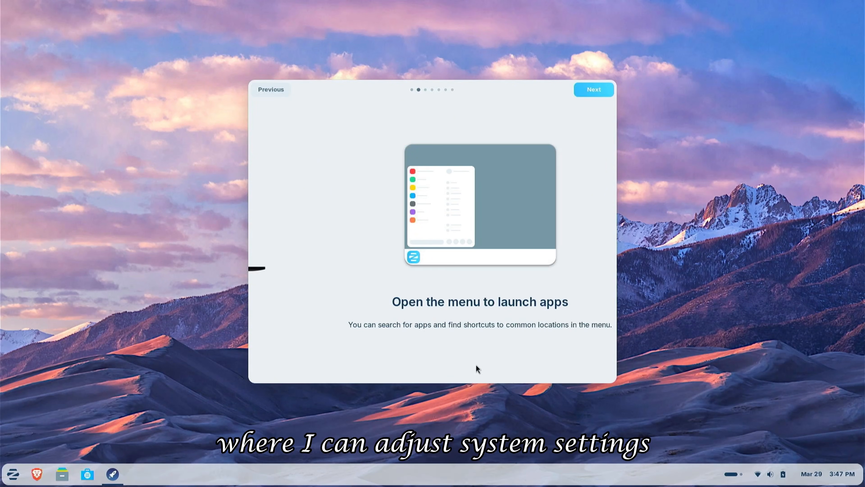
click(599, 90)
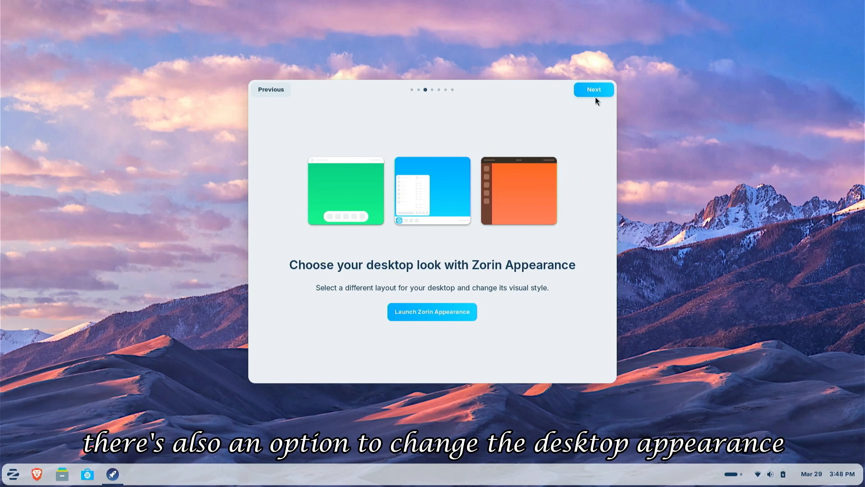
Step: Launch Zorin Appearance and switch between desktop layouts, ending on the third layout with the centered app grid
click(433, 313)
click(427, 252)
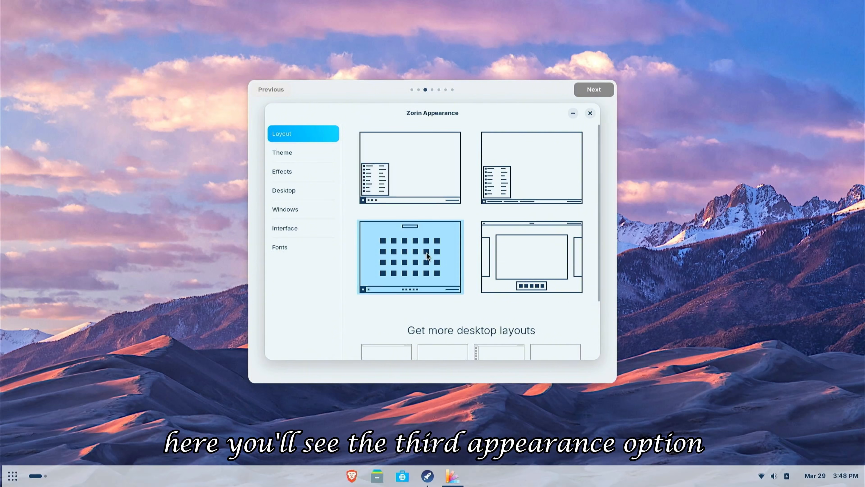
click(560, 262)
click(552, 169)
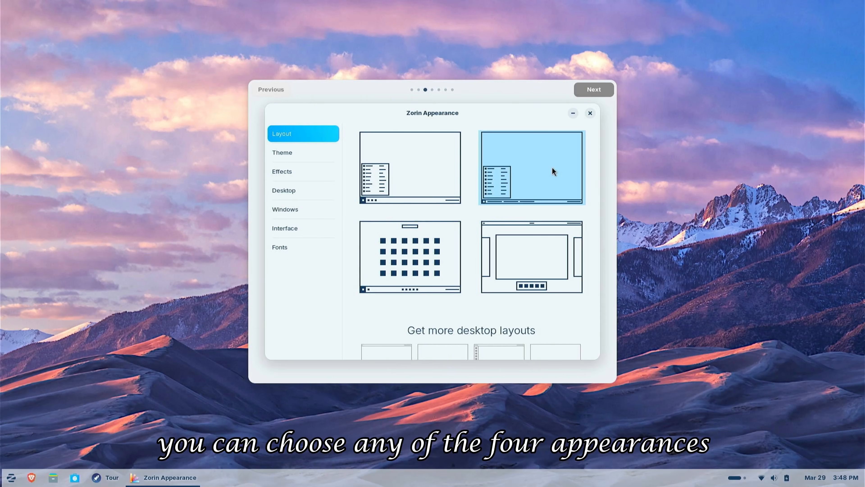
click(410, 263)
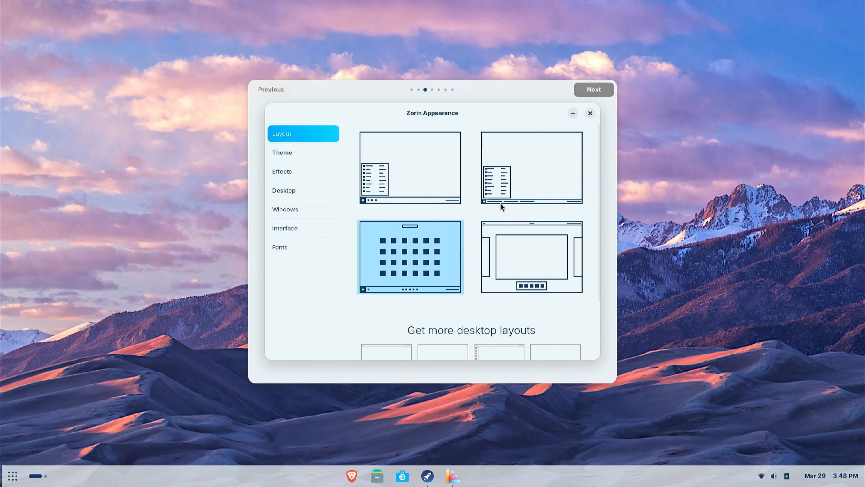
Step: Advance the tour to the Software page and launch the Software app
click(594, 89)
click(593, 90)
click(591, 90)
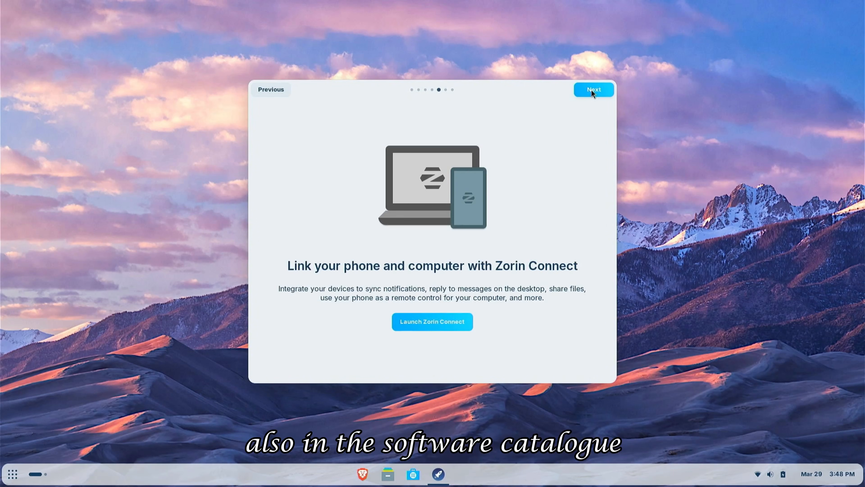
click(592, 89)
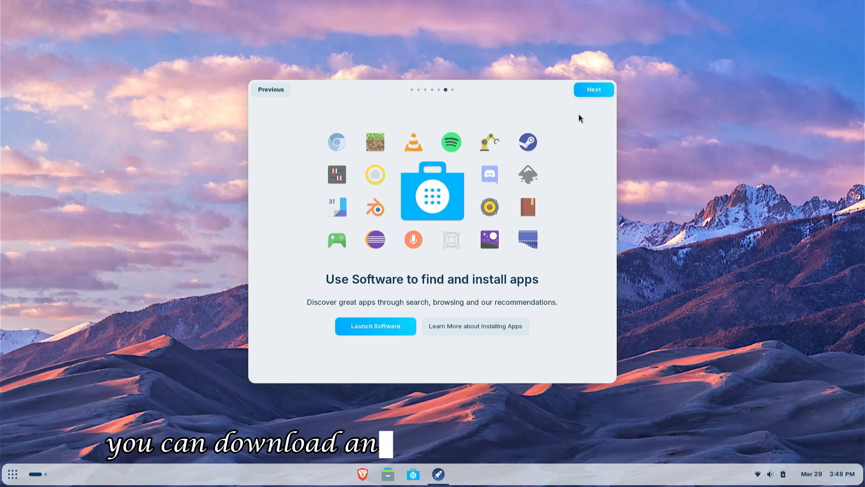
click(361, 331)
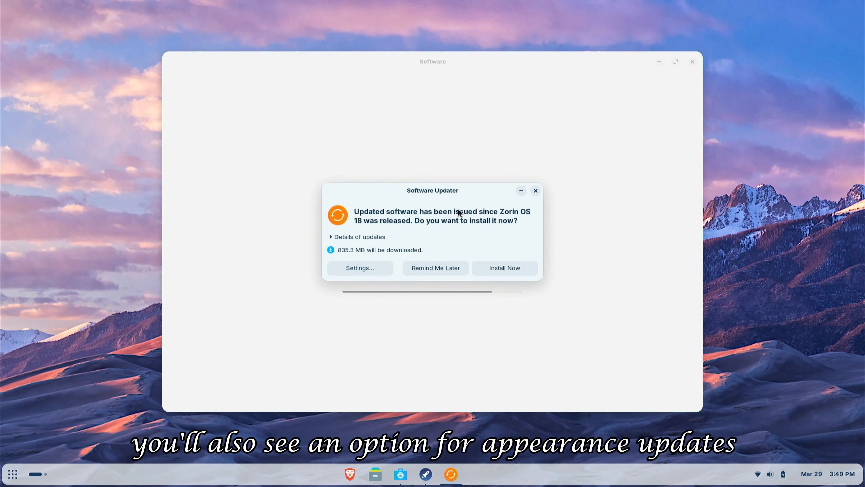
Step: Start installing the offered system updates and minimize the Software Updater window
click(508, 268)
click(521, 191)
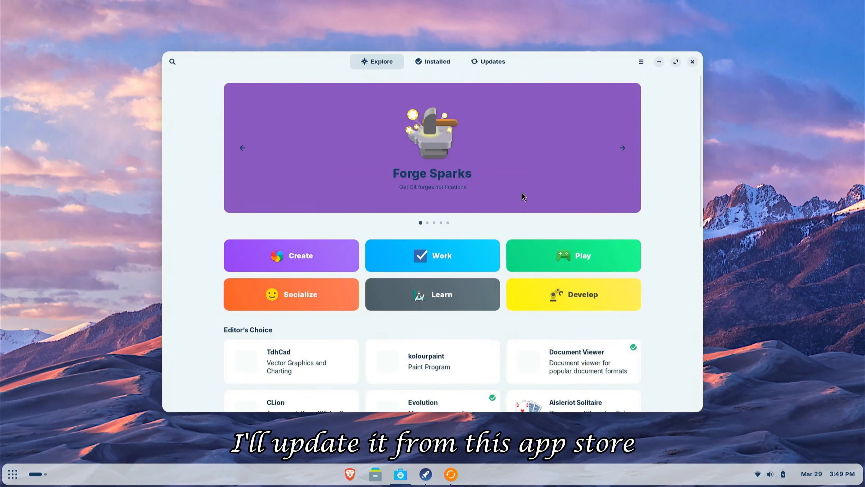
Step: Look through the Software app's Installed and Updates sections
click(434, 62)
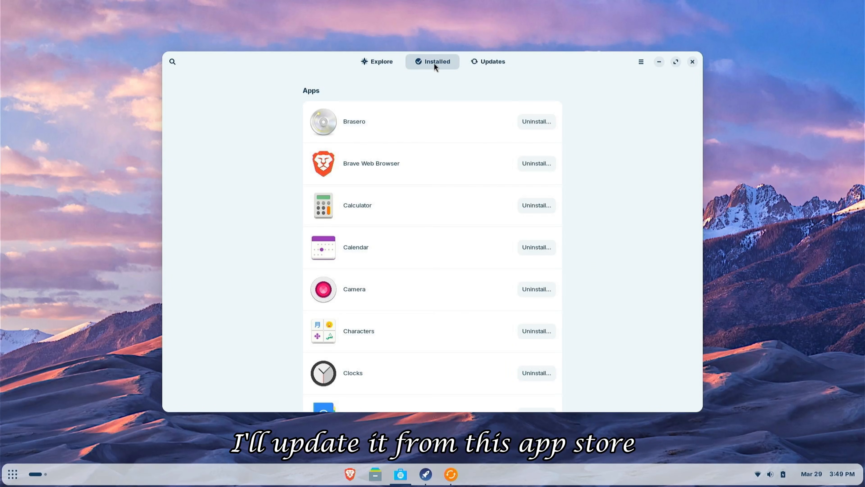
click(496, 62)
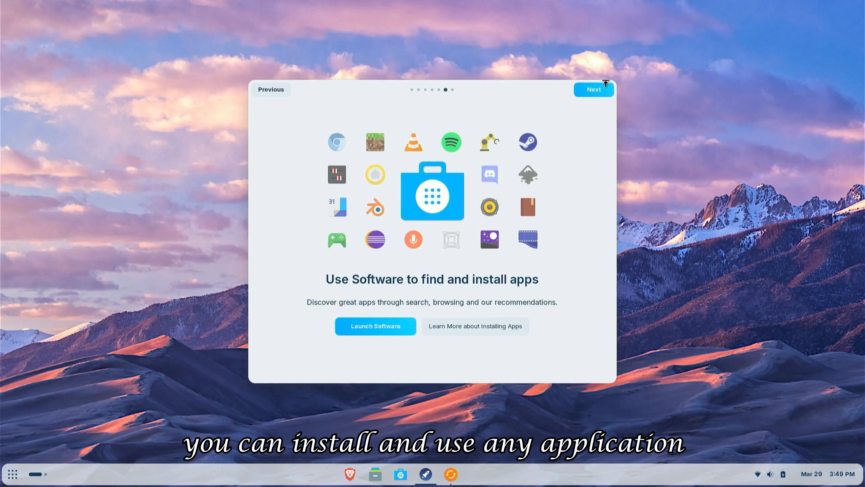
Step: Advance the welcome tour to its final page and close the tour
click(595, 90)
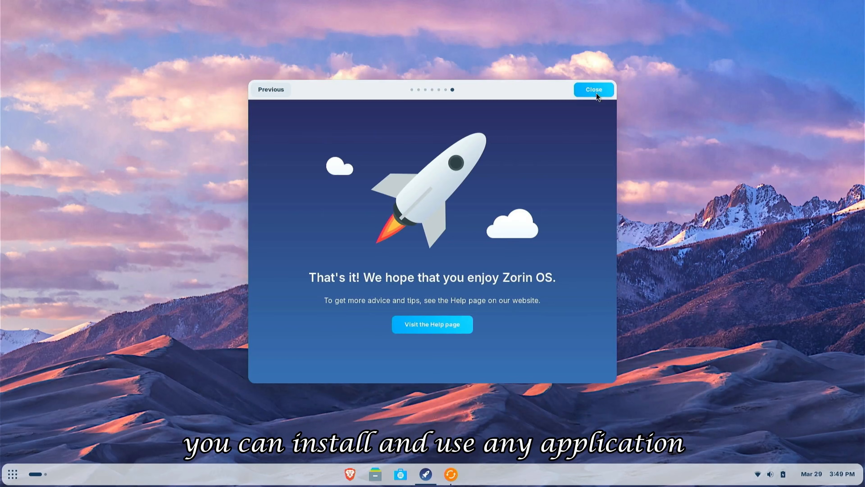
click(596, 93)
Step: Browse both pages of the app grid, then launch Brave Web Browser
click(16, 477)
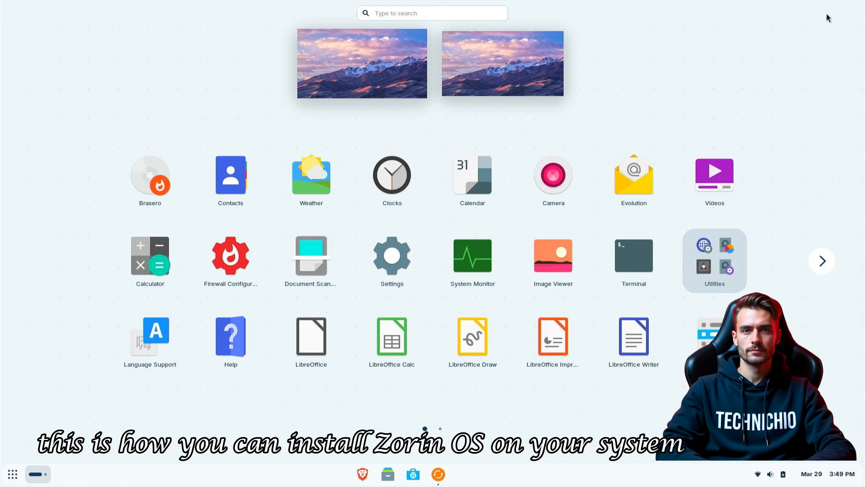
click(827, 265)
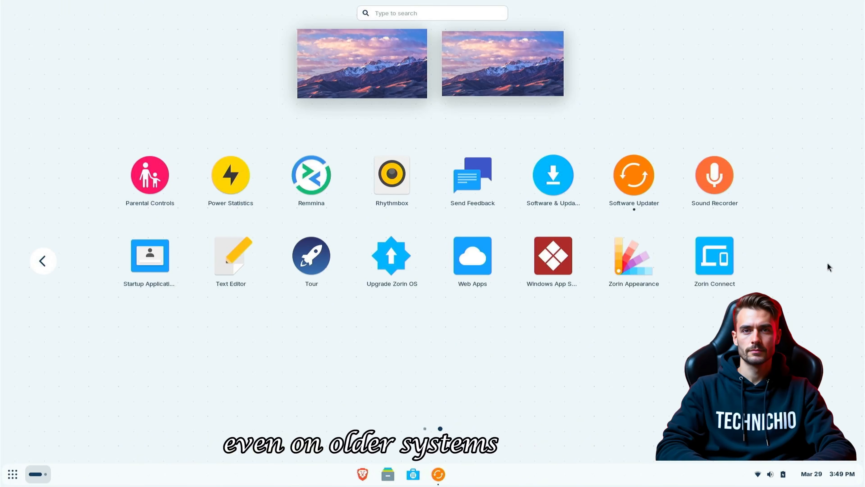
click(357, 472)
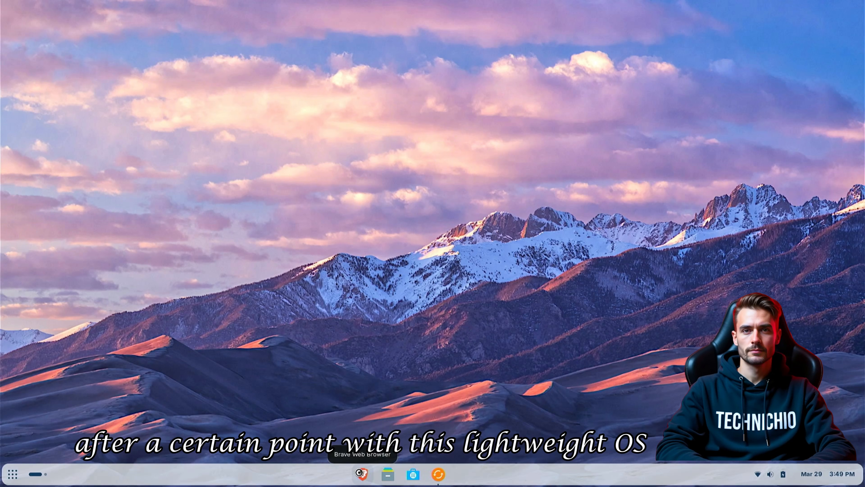